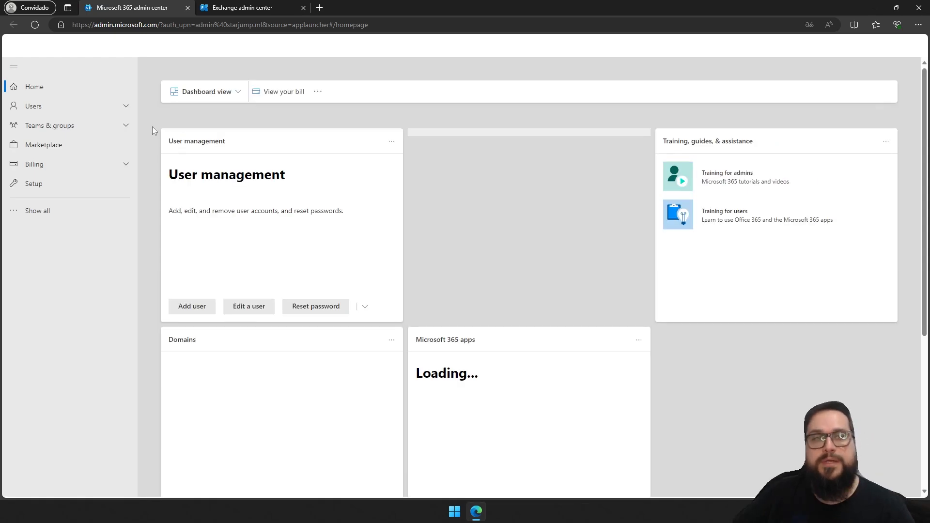
Open the Exchange admin center from the expanded Microsoft 365 admin center navigation and close the duplicate Exchange tab
{"action": "left_click", "coordinate": [40, 216]}
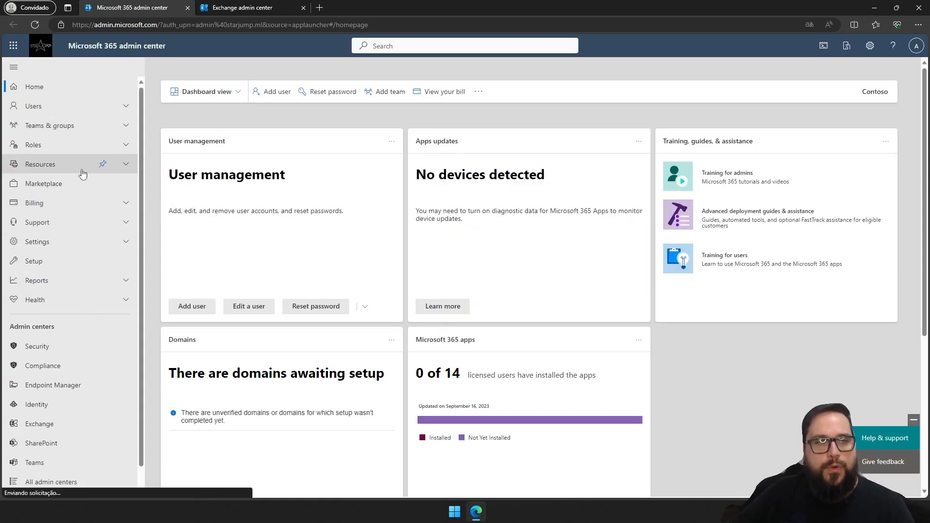
{"action": "scroll", "coordinate": [92, 204], "scroll_direction": "down", "scroll_amount": 1}
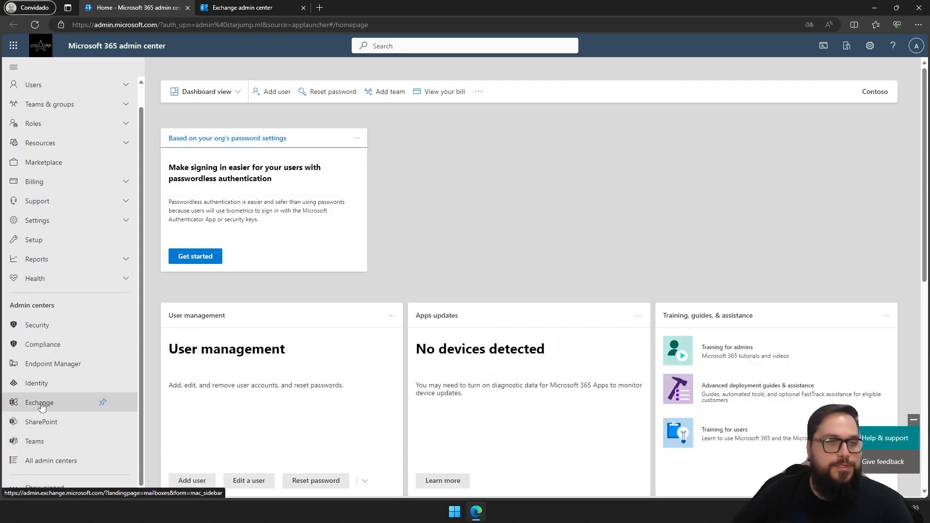
{"action": "left_click", "coordinate": [42, 404]}
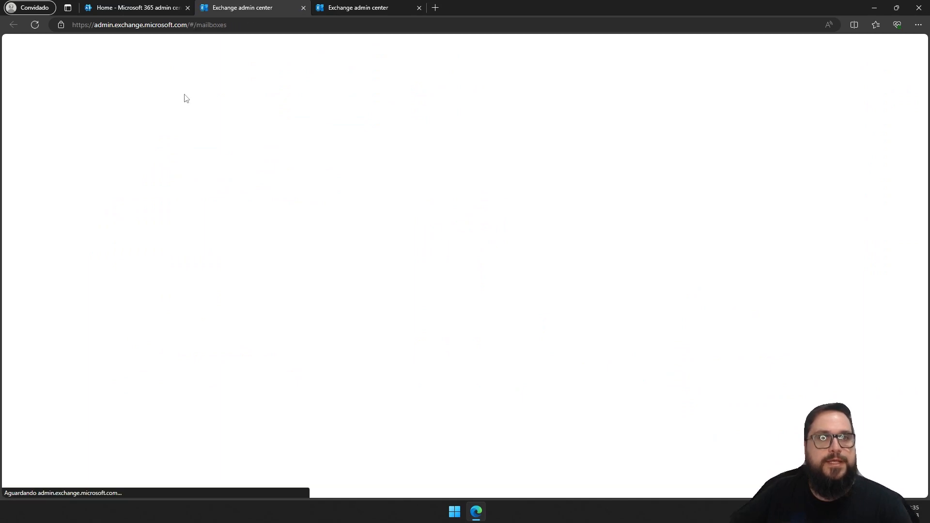
{"action": "key", "text": "ctrl+shift+Tab"}
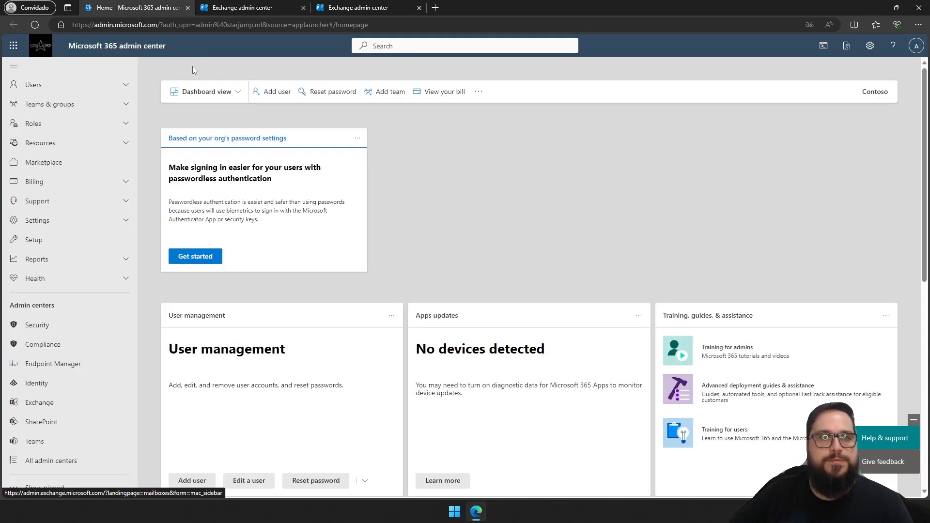
{"action": "left_click", "coordinate": [245, 7]}
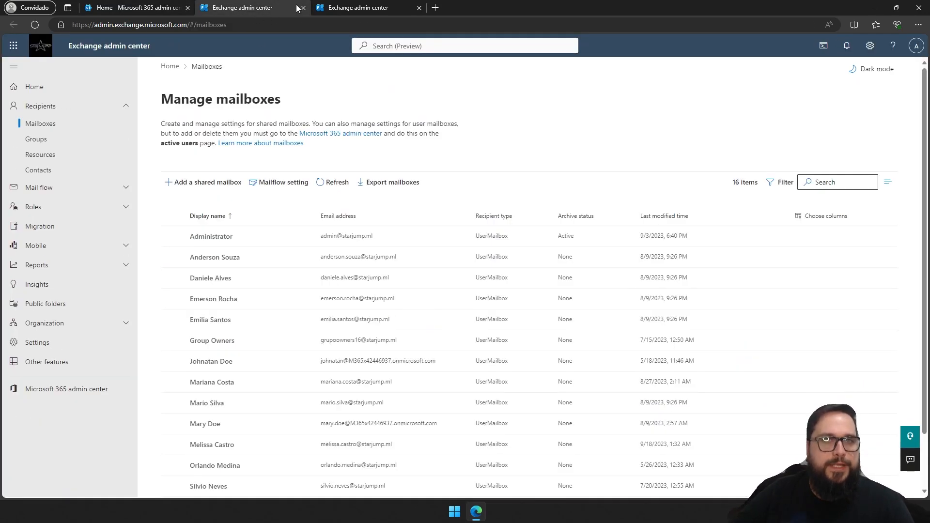
{"action": "left_click", "coordinate": [303, 7]}
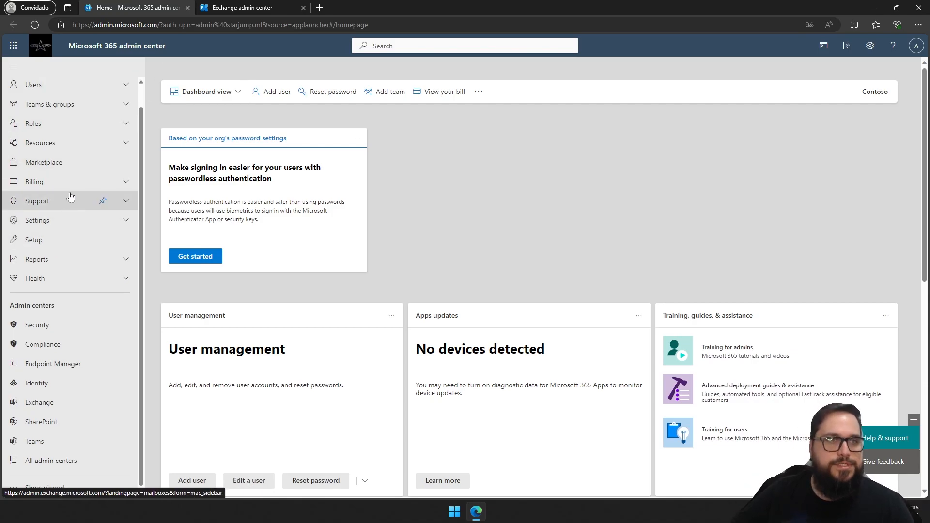
Open the mail flow rules in the Exchange admin center and move the Protect with OMEv2 rule down one priority
{"action": "scroll", "coordinate": [70, 194], "scroll_direction": "up", "scroll_amount": 1}
{"action": "key", "text": "ctrl+Tab"}
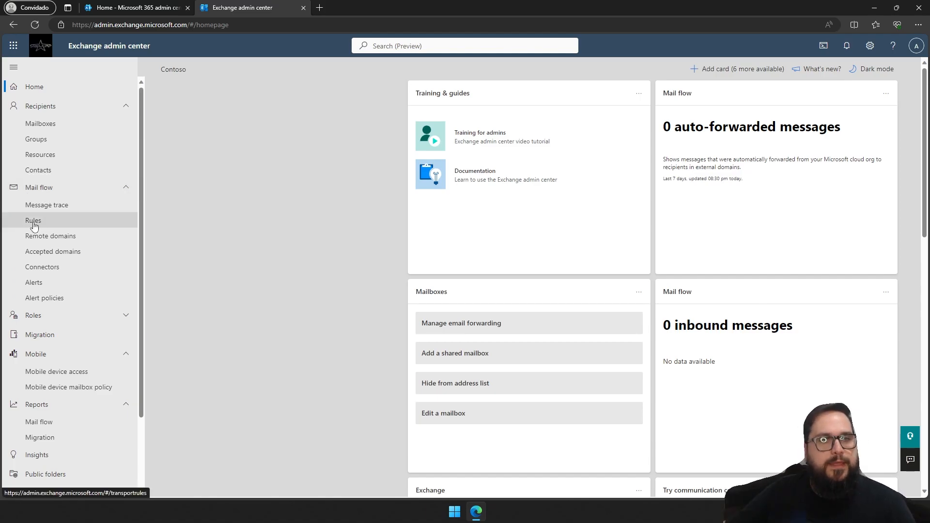
{"action": "left_click", "coordinate": [57, 220]}
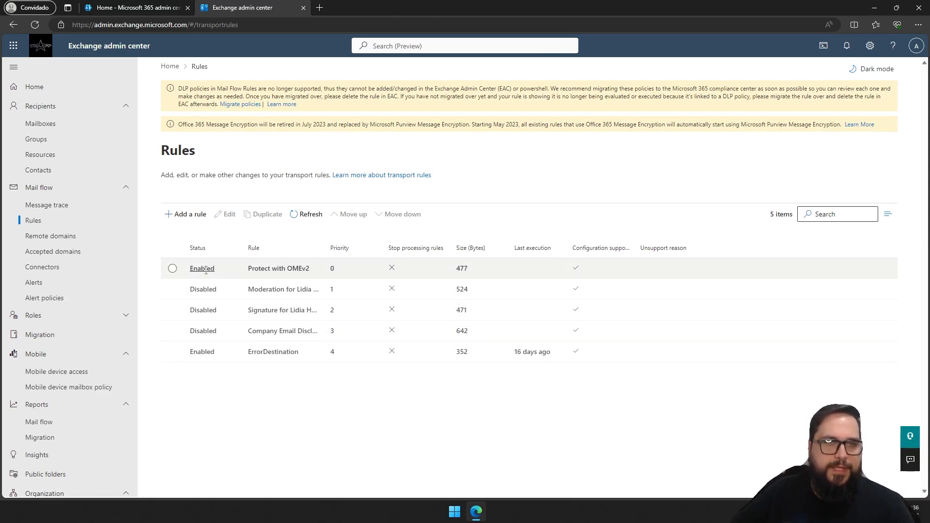
{"action": "left_click", "coordinate": [173, 268]}
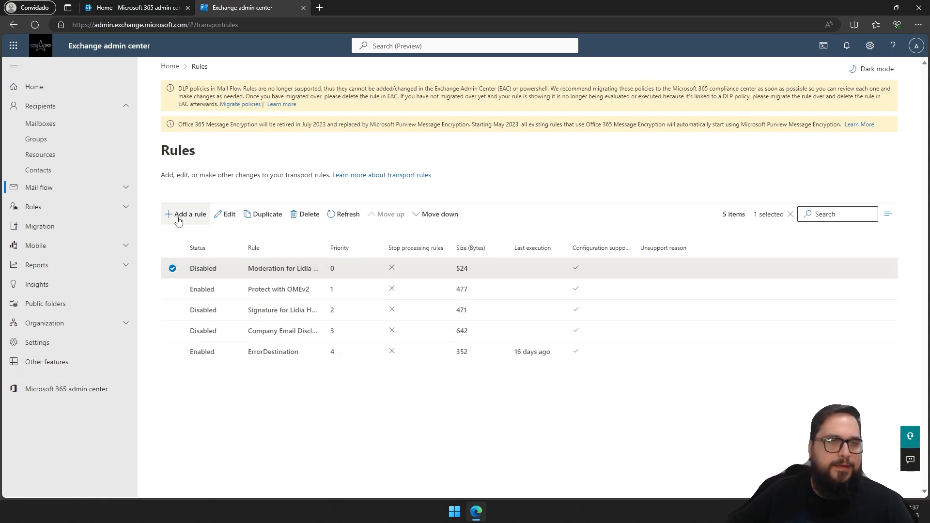
{"action": "left_click", "coordinate": [172, 270]}
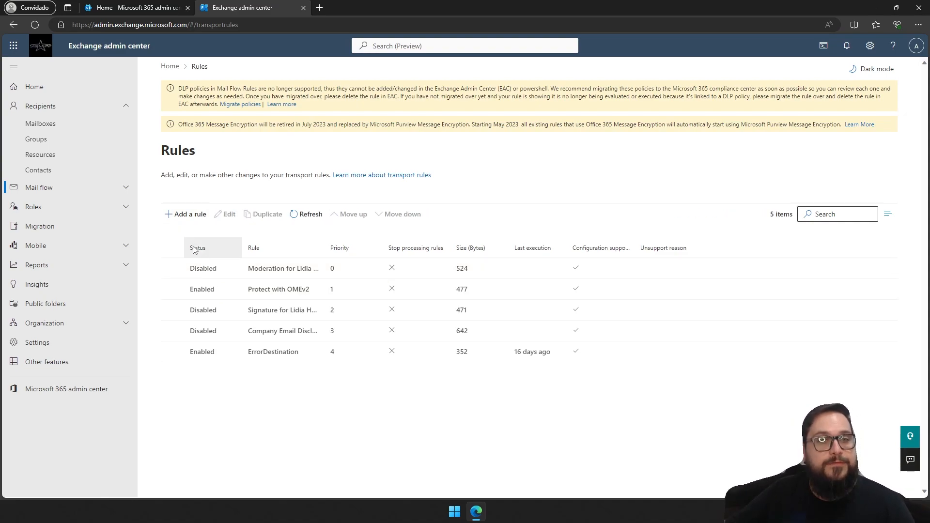
Create a new transport rule from scratch and name it "teste de criação de regra"
{"action": "left_click", "coordinate": [182, 215]}
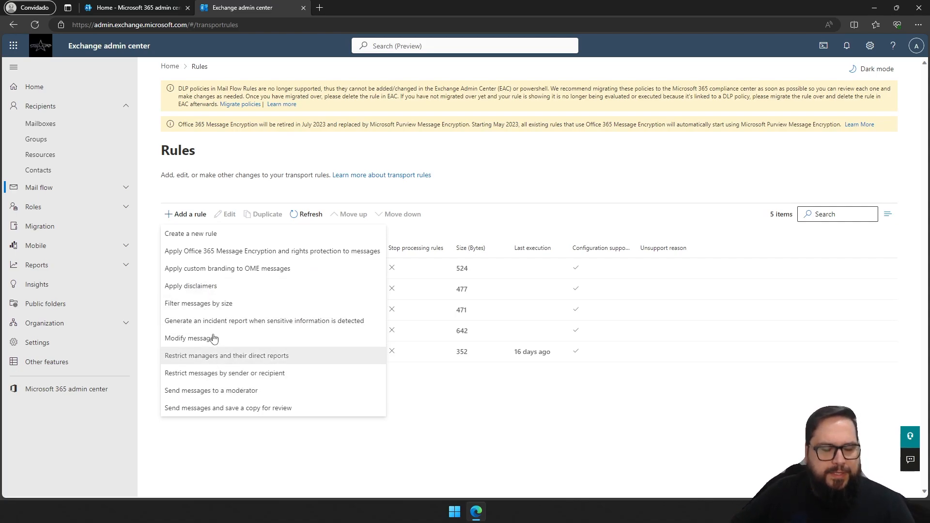
{"action": "left_click", "coordinate": [205, 234]}
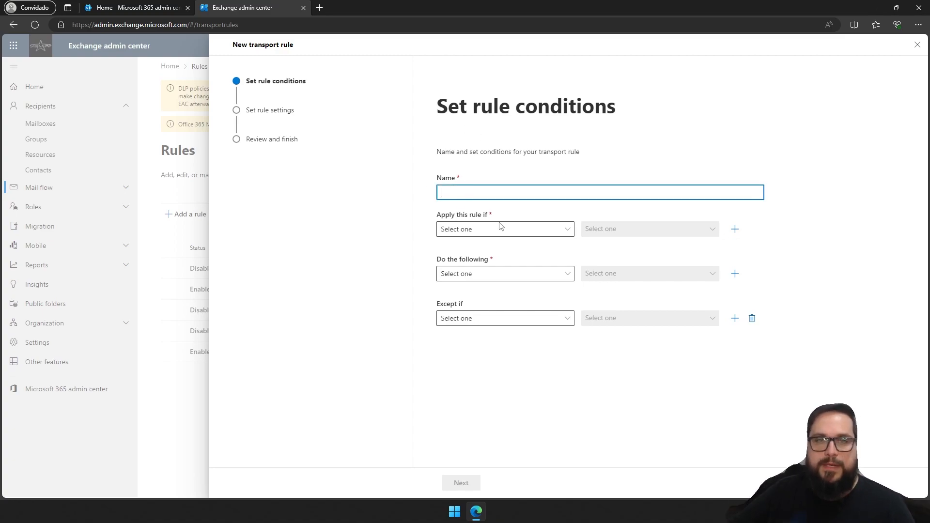
{"action": "type", "text": "teste de criação de regra"}
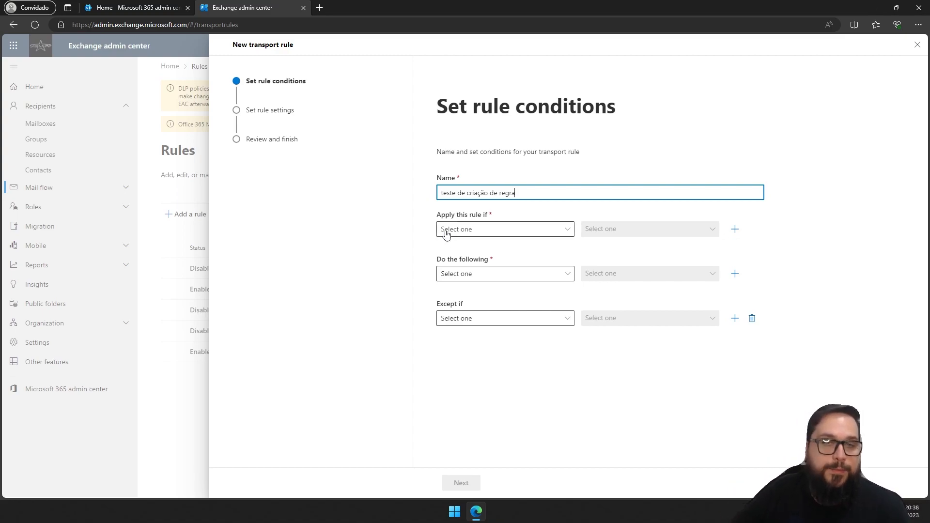
Set the rule to apply if the recipient is this person, selecting the intended user from the directory
{"action": "left_click", "coordinate": [478, 229]}
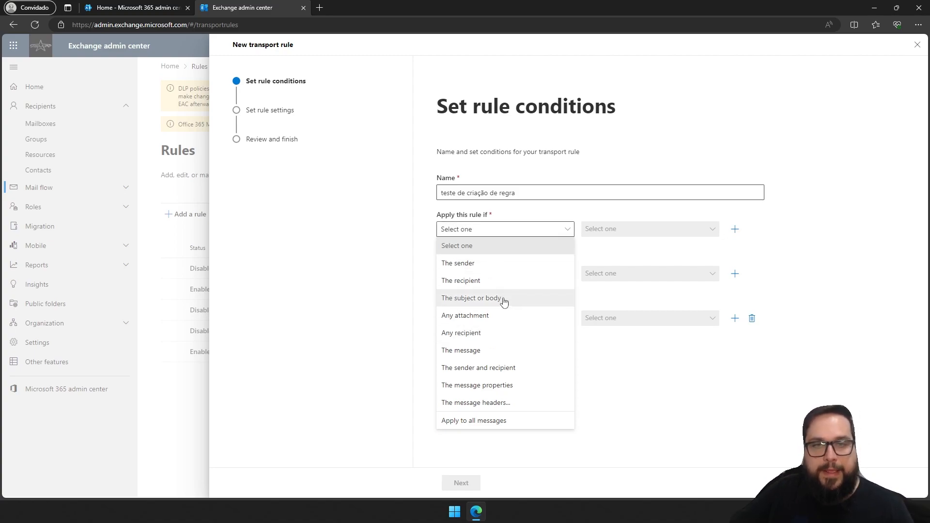
{"action": "left_click", "coordinate": [477, 287]}
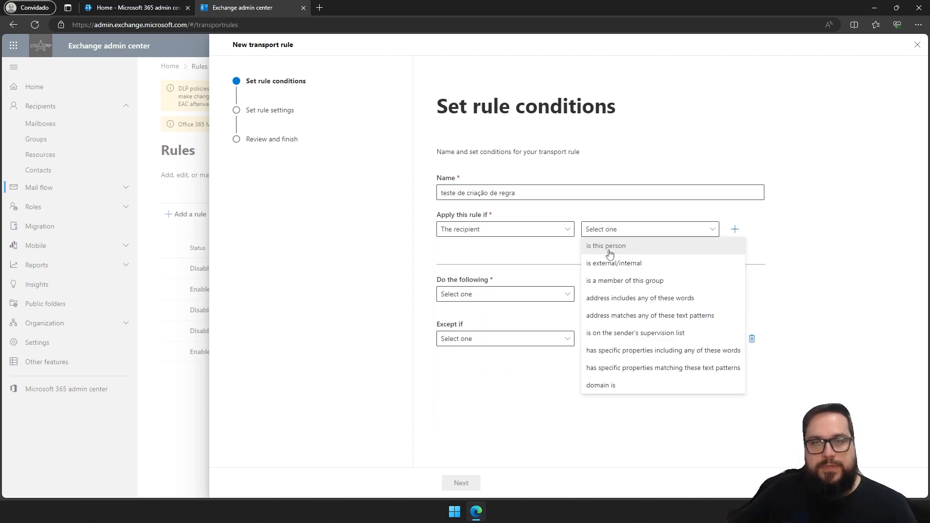
{"action": "left_click", "coordinate": [617, 246]}
{"action": "left_click", "coordinate": [718, 154]}
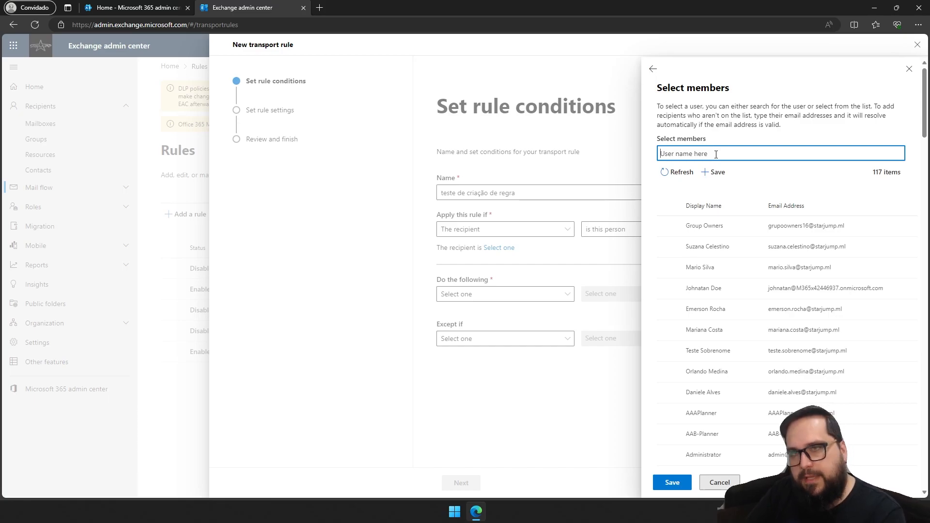
{"action": "type", "text": "suzana"}
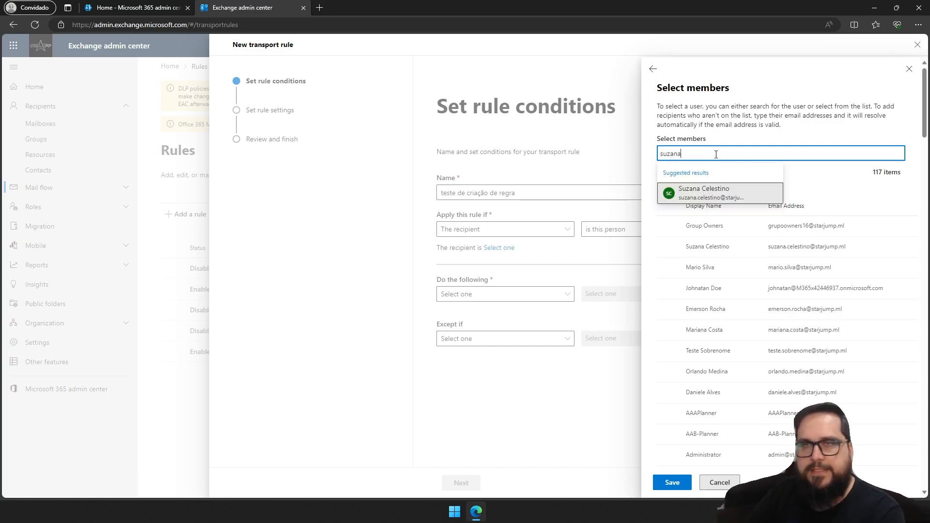
{"action": "key", "text": "Return"}
{"action": "left_click", "coordinate": [671, 483]}
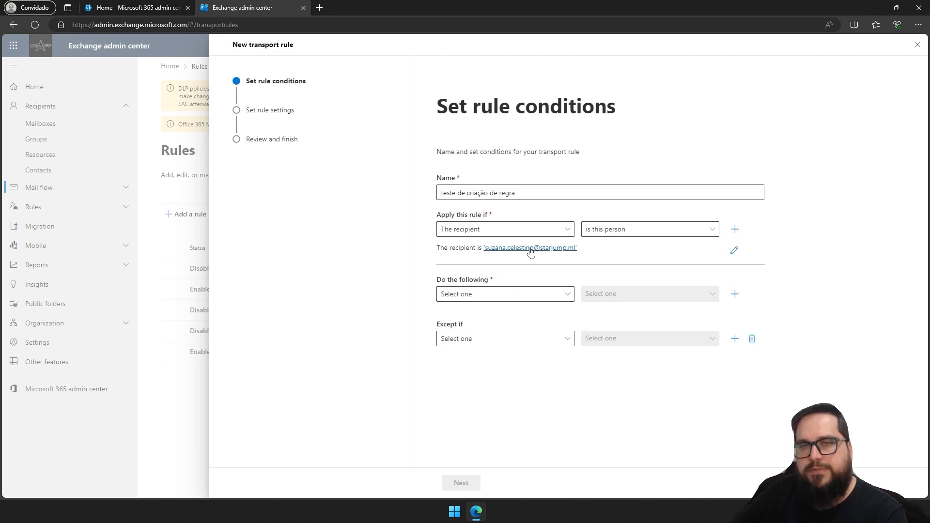
Set the rule's action to redirect the message to these recipients
{"action": "left_click", "coordinate": [543, 294]}
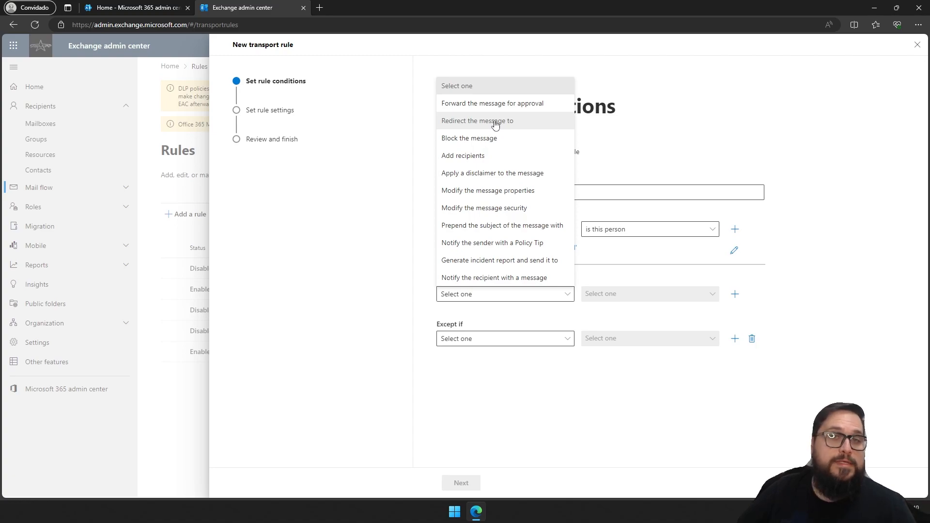
{"action": "left_click", "coordinate": [520, 124]}
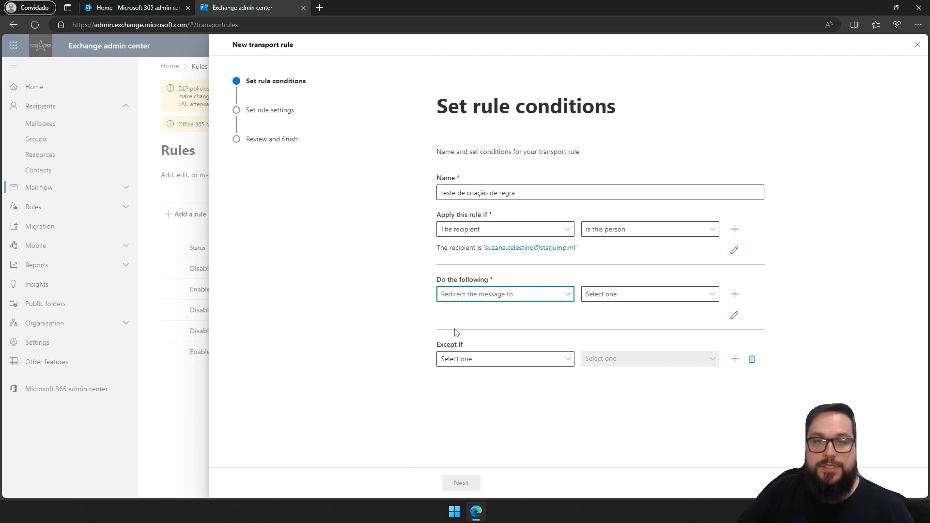
{"action": "left_click", "coordinate": [637, 296]}
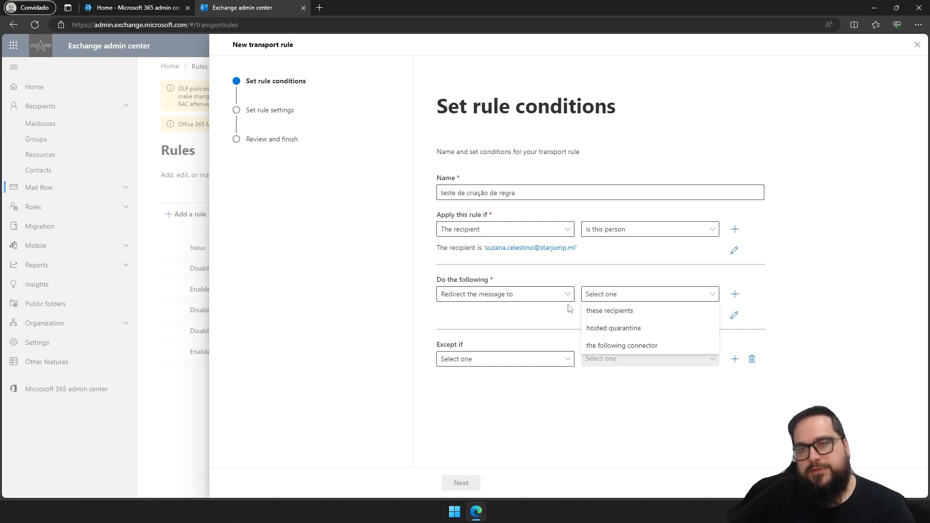
{"action": "left_click", "coordinate": [633, 315]}
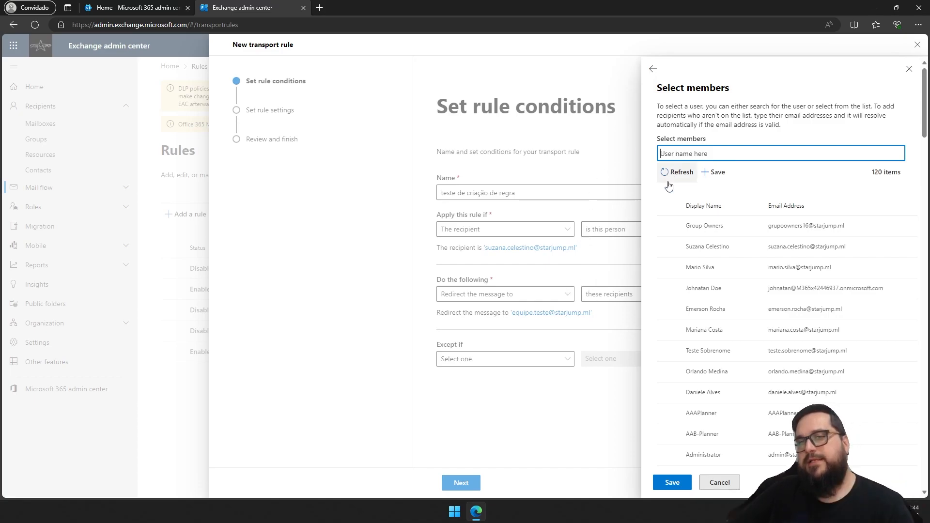
Select five individual users from the member list as the redirect recipients and save the selection
{"action": "left_click", "coordinate": [668, 267]}
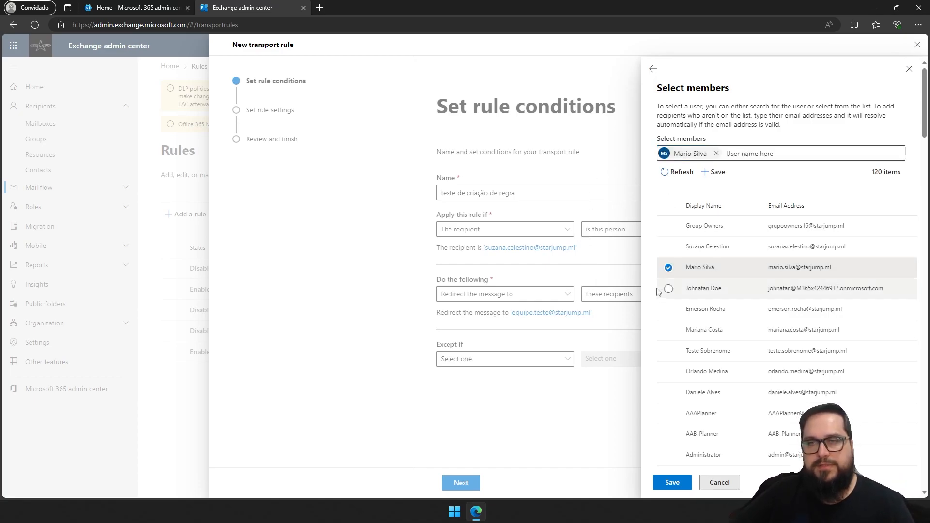
{"action": "left_click", "coordinate": [669, 309]}
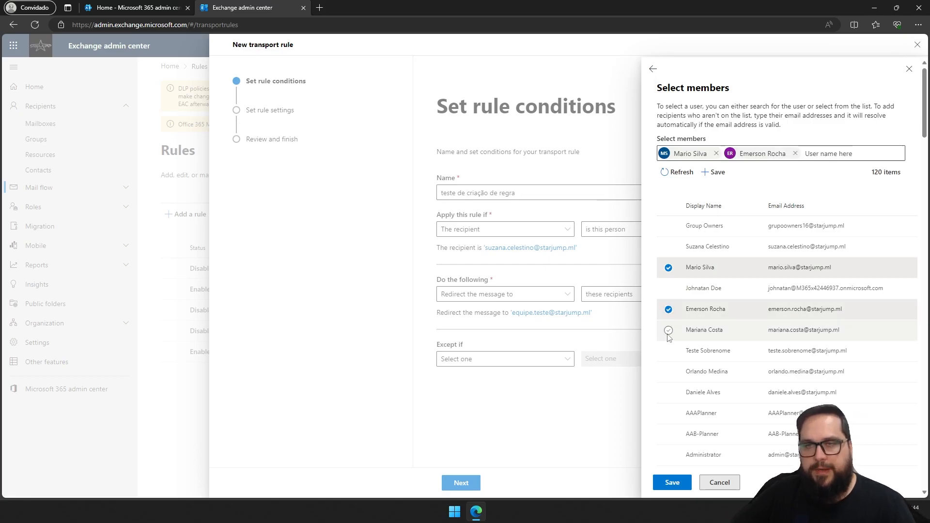
{"action": "left_click", "coordinate": [669, 330]}
{"action": "left_click", "coordinate": [669, 385]}
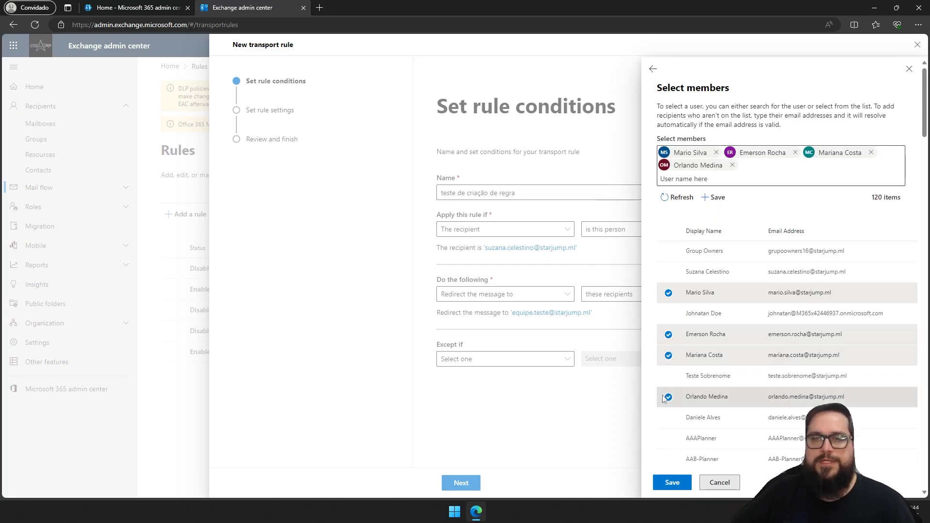
{"action": "scroll", "coordinate": [691, 348], "scroll_direction": "down", "scroll_amount": 3}
{"action": "left_click", "coordinate": [669, 285]}
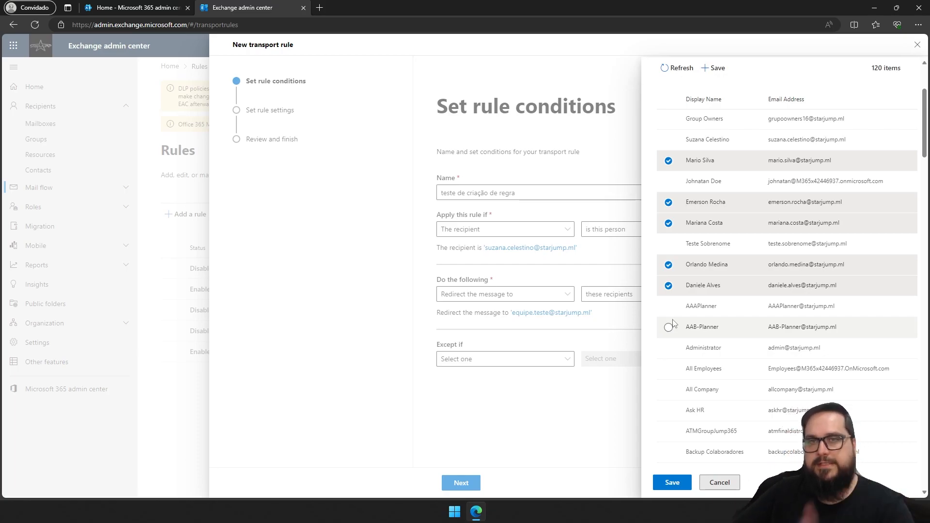
{"action": "left_click", "coordinate": [671, 482]}
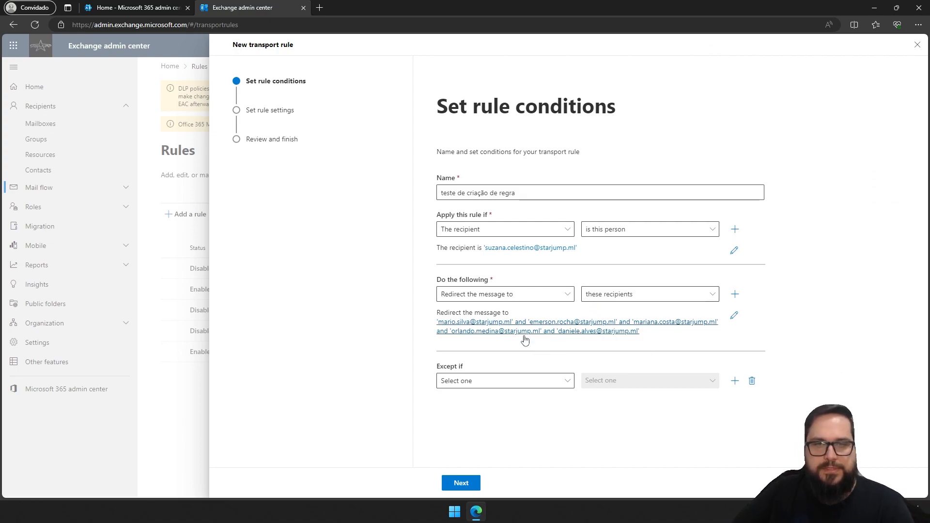
Review the exception options, leave the exception unset and continue to the rule settings
{"action": "left_click", "coordinate": [517, 381]}
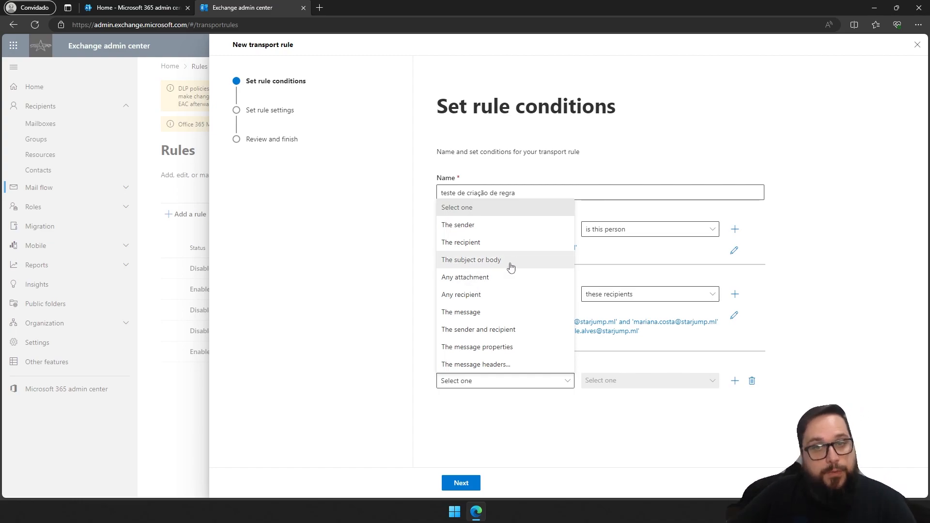
{"action": "left_click", "coordinate": [464, 495]}
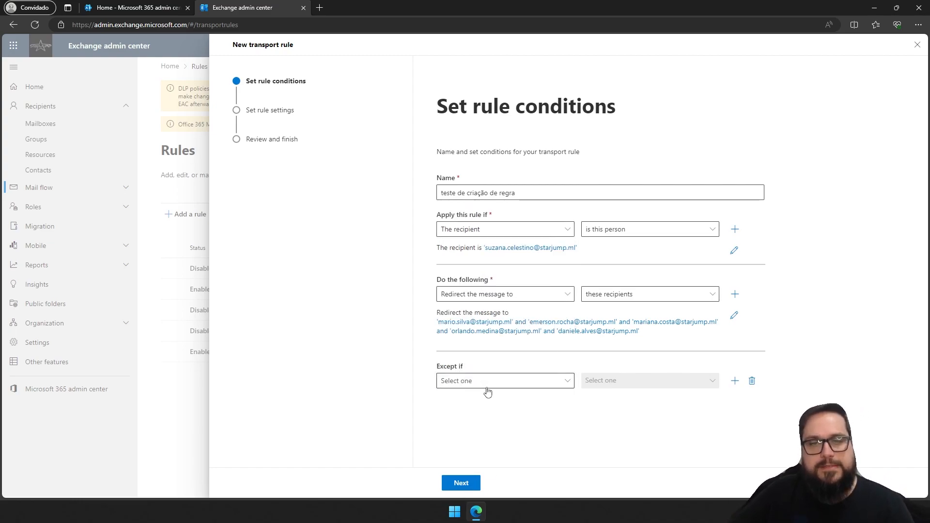
{"action": "left_click", "coordinate": [470, 482]}
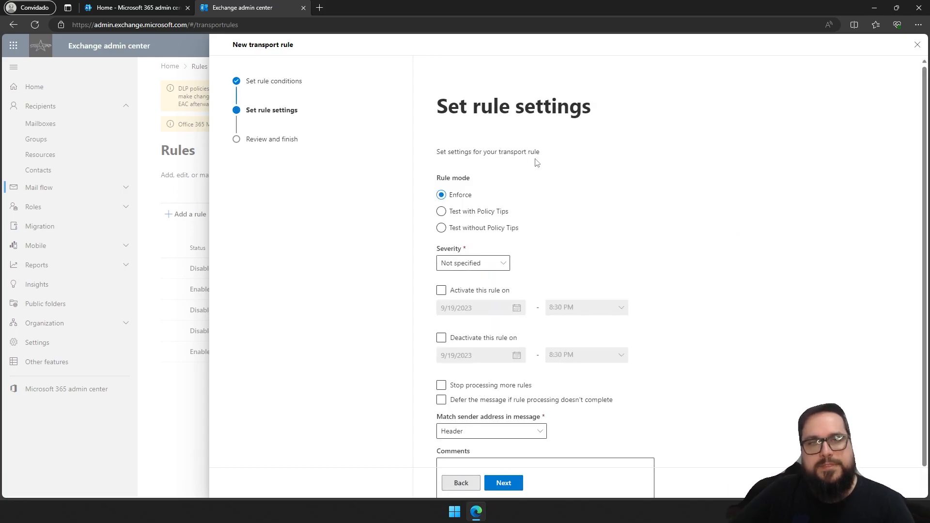
Set the rule's severity to High and enable both its activation and deactivation dates
{"action": "scroll", "coordinate": [537, 164], "scroll_direction": "down", "scroll_amount": 1}
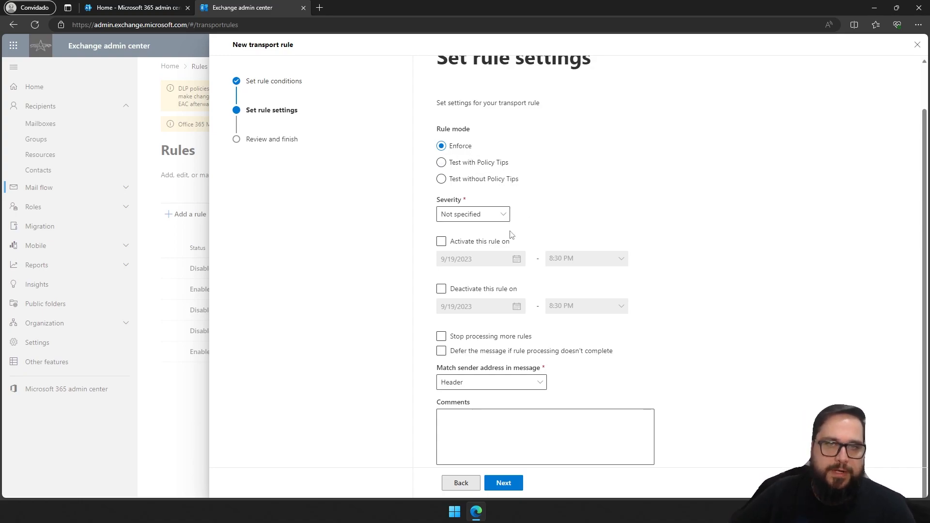
{"action": "left_click", "coordinate": [500, 215]}
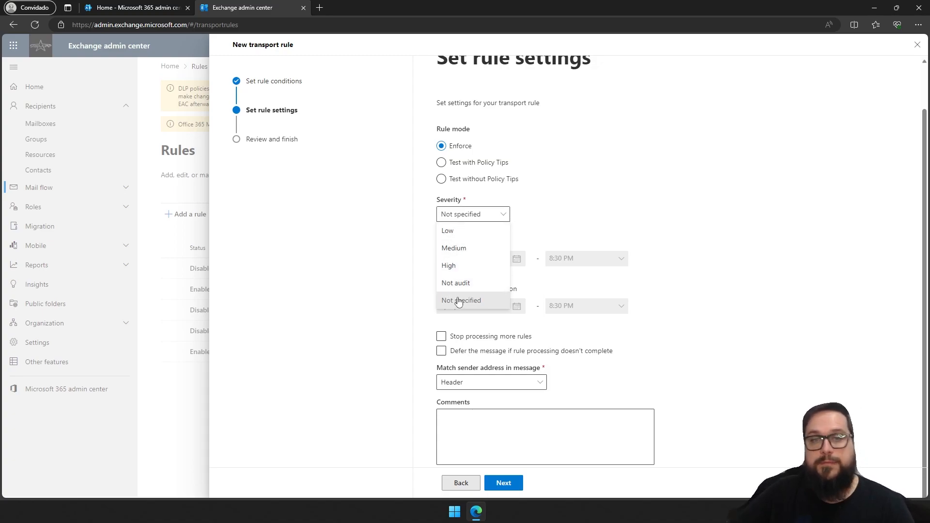
{"action": "left_click", "coordinate": [450, 267]}
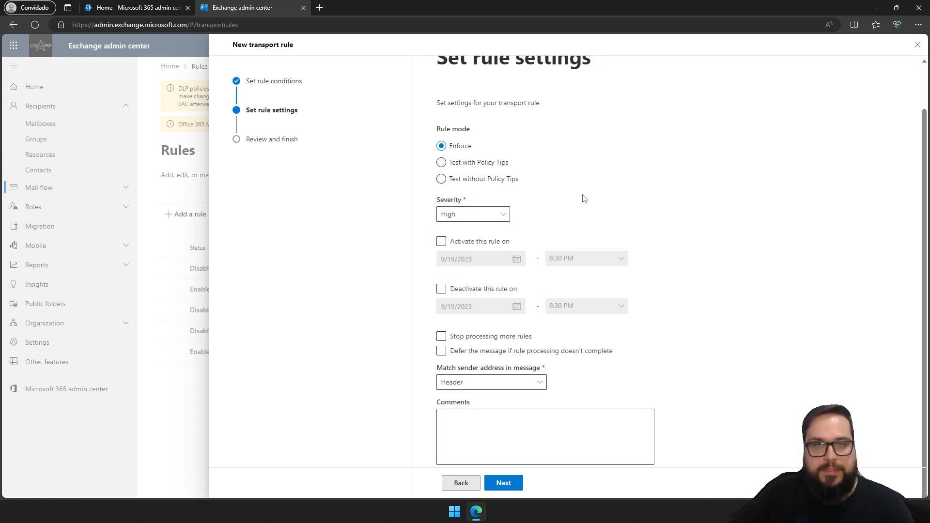
{"action": "left_click", "coordinate": [442, 242]}
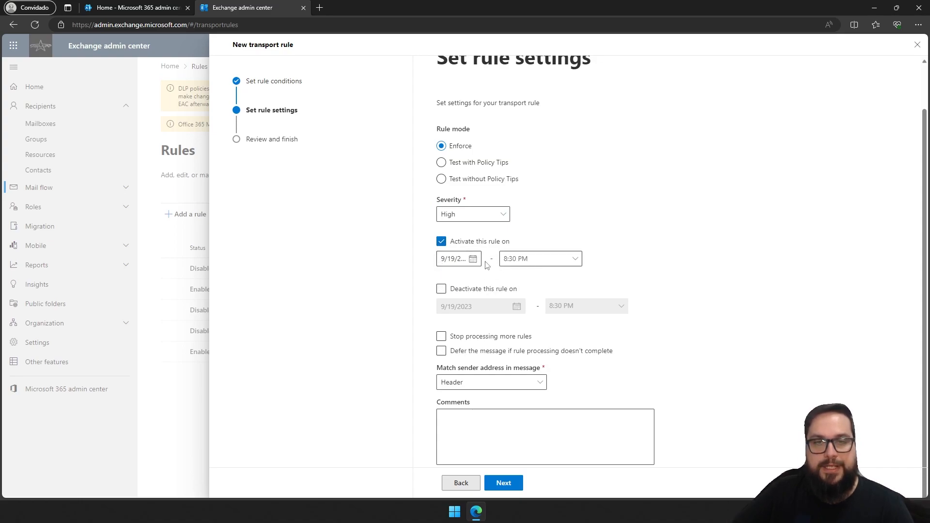
{"action": "left_click", "coordinate": [441, 289]}
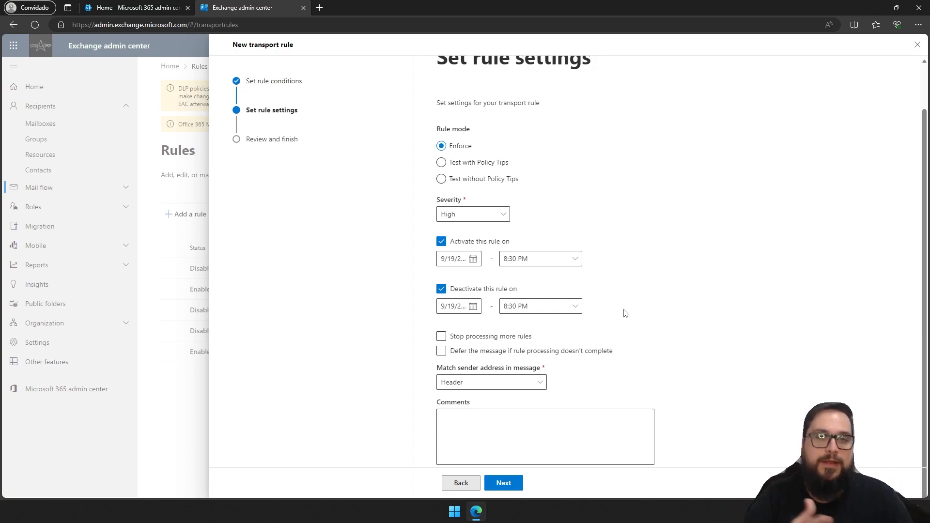
Disable the rule's activation and deactivation dates and leave the option to stop processing more rules off
{"action": "left_click", "coordinate": [441, 242]}
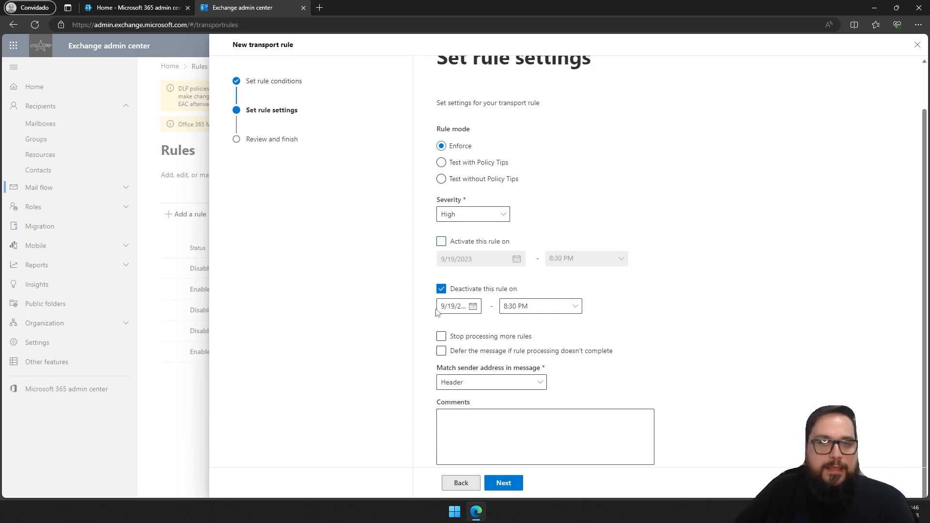
{"action": "left_click", "coordinate": [441, 289]}
{"action": "left_click", "coordinate": [441, 336]}
{"action": "left_click", "coordinate": [441, 336]}
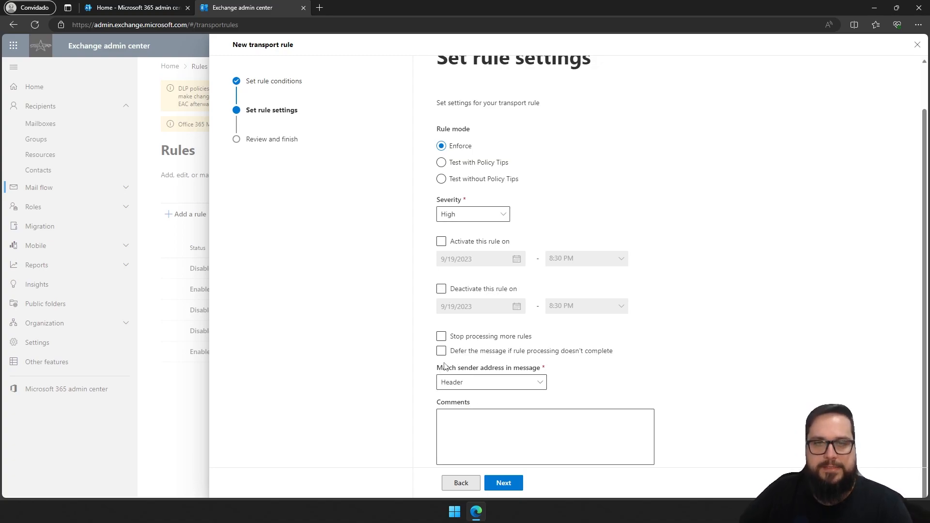
Review the deferral and sender address matching options, keep Header, leave the comments empty and continue to the rule review
{"action": "left_click", "coordinate": [470, 357]}
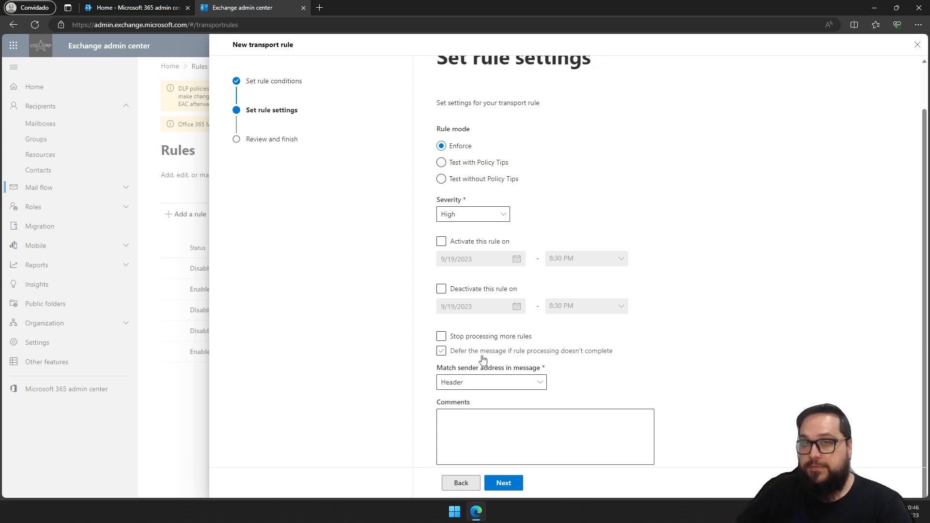
{"action": "left_click", "coordinate": [496, 349]}
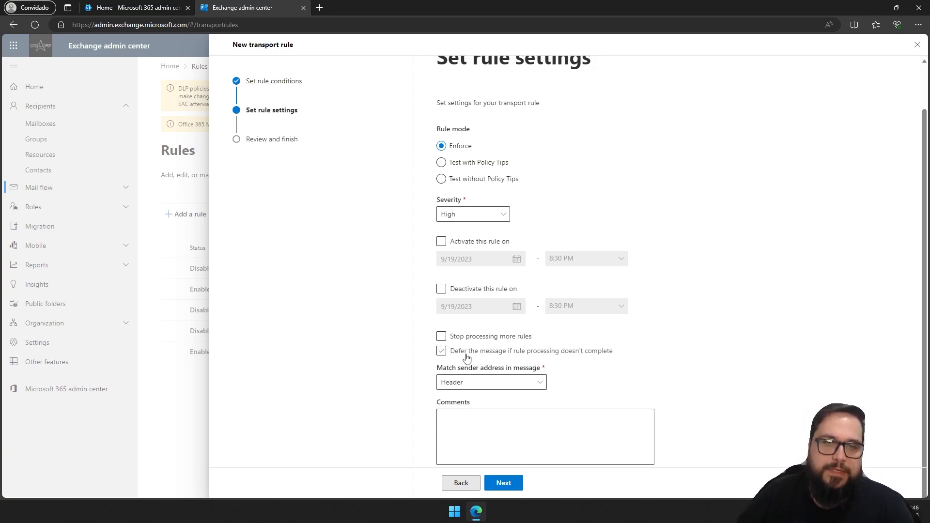
{"action": "left_click", "coordinate": [538, 385]}
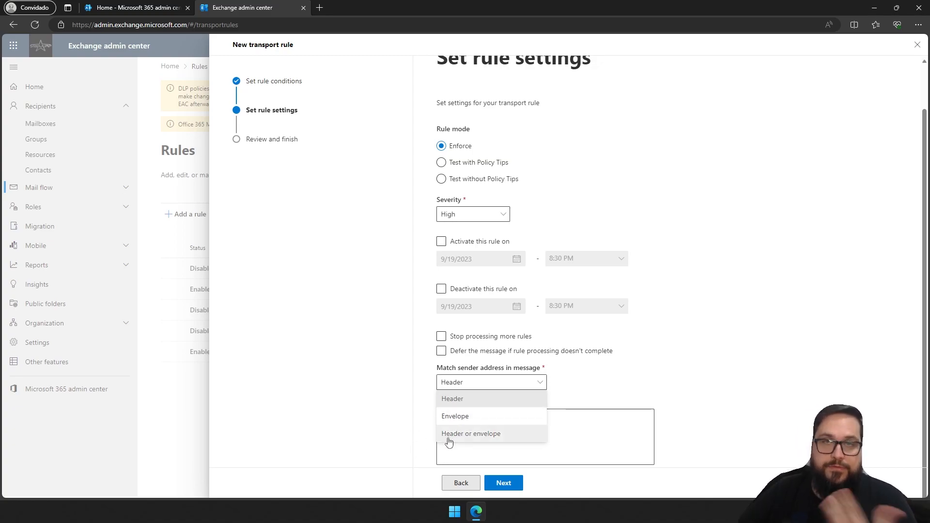
{"action": "left_click", "coordinate": [570, 386]}
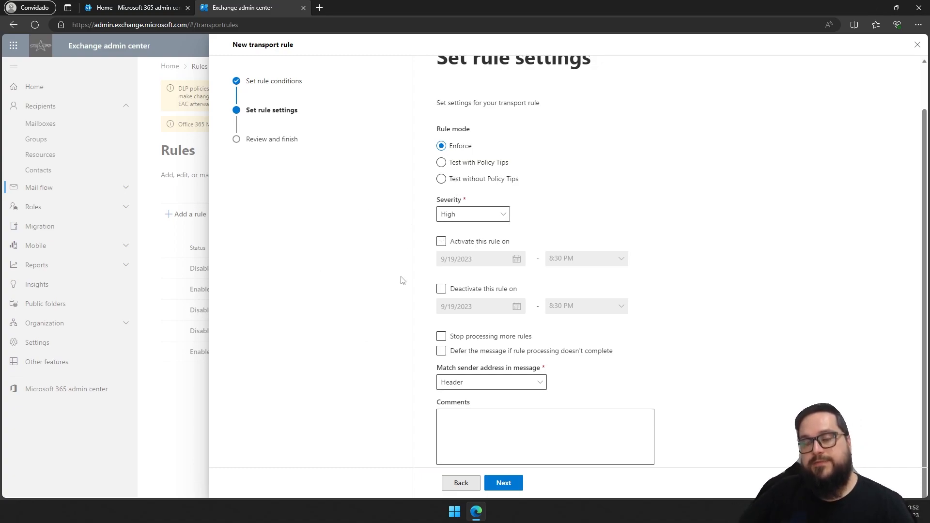
{"action": "left_click", "coordinate": [453, 416]}
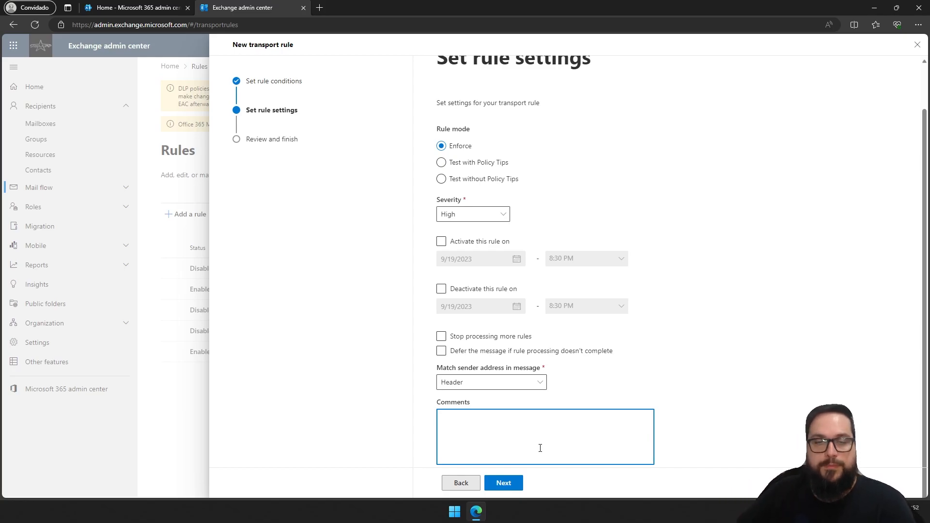
{"action": "left_click", "coordinate": [503, 483]}
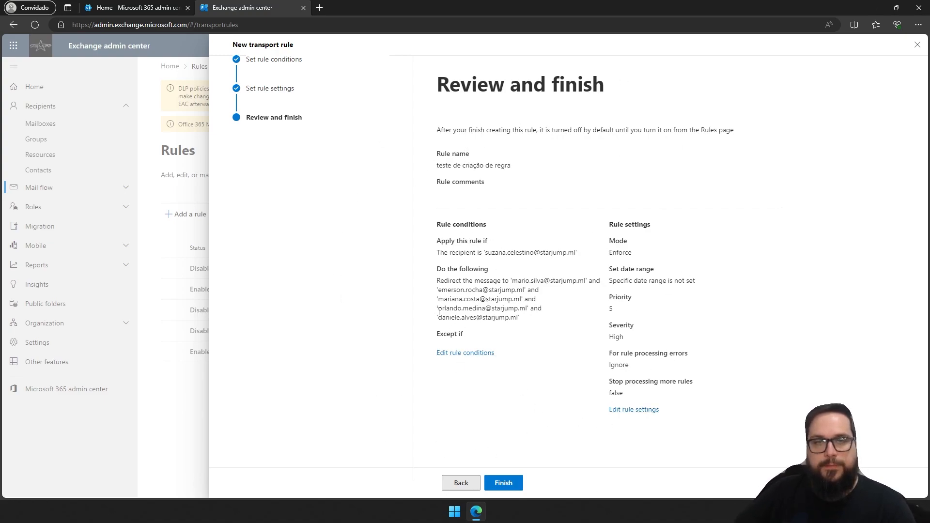
Review the rule's redirect recipients, finish creating the rule and return to the rules list
{"action": "left_click_drag", "start_coordinate": [438, 281], "coordinate": [532, 360]}
{"action": "left_click", "coordinate": [529, 351]}
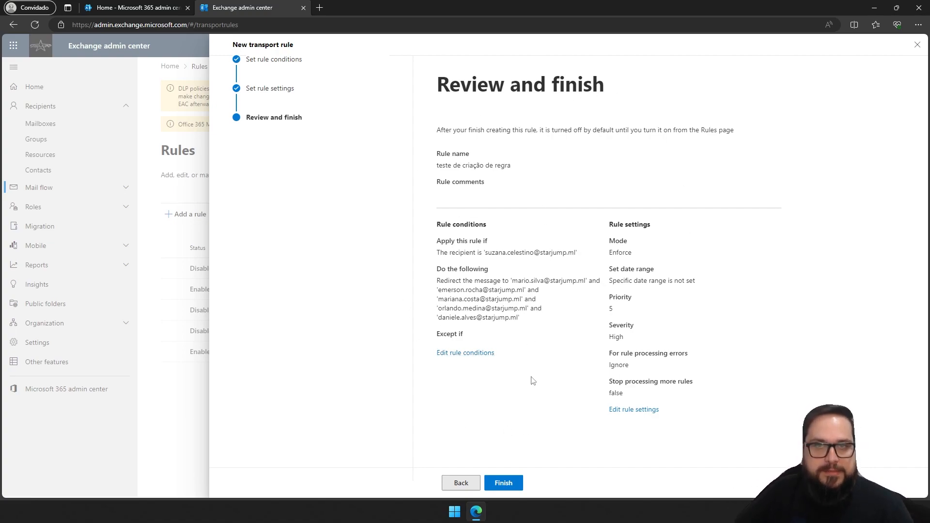
{"action": "left_click", "coordinate": [504, 483]}
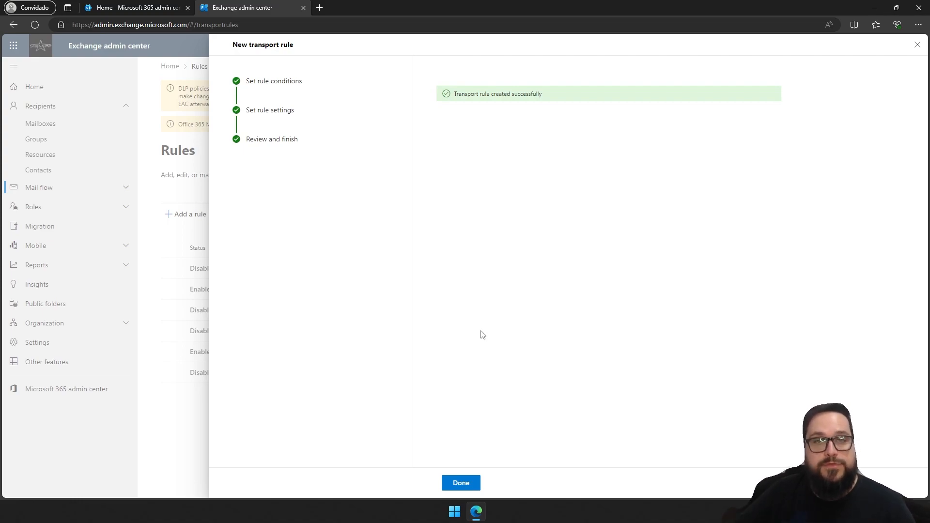
{"action": "left_click", "coordinate": [461, 483]}
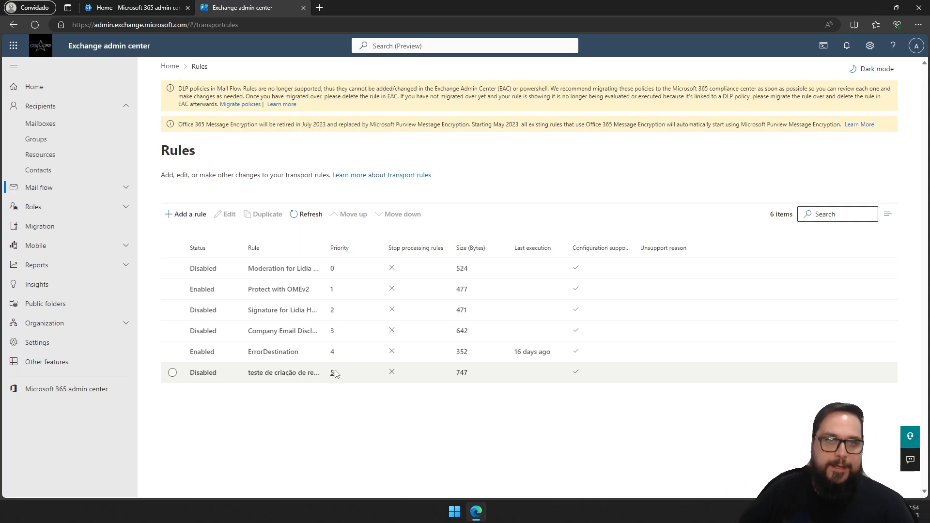
Move the rule "teste de criação de regra" up one place to priority 4 and enable it
{"action": "left_click", "coordinate": [172, 372]}
{"action": "left_click", "coordinate": [391, 217]}
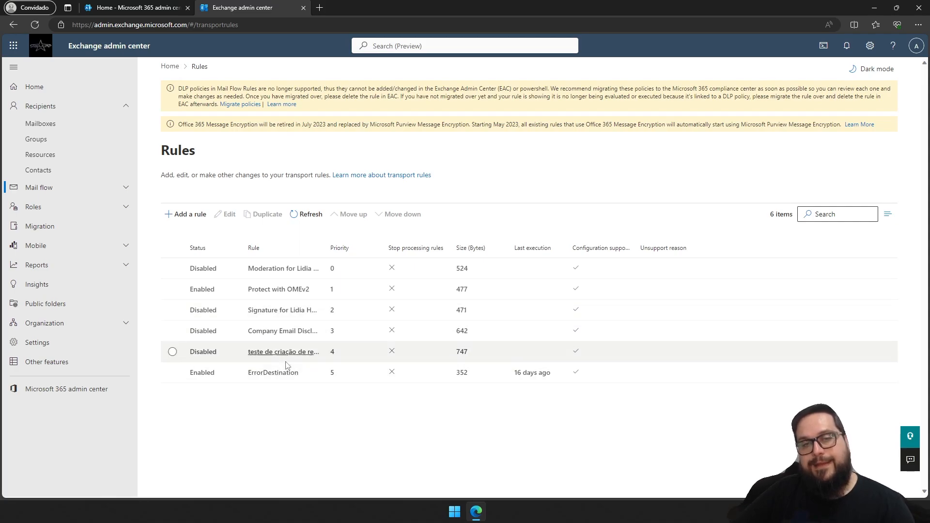
{"action": "left_click", "coordinate": [203, 352]}
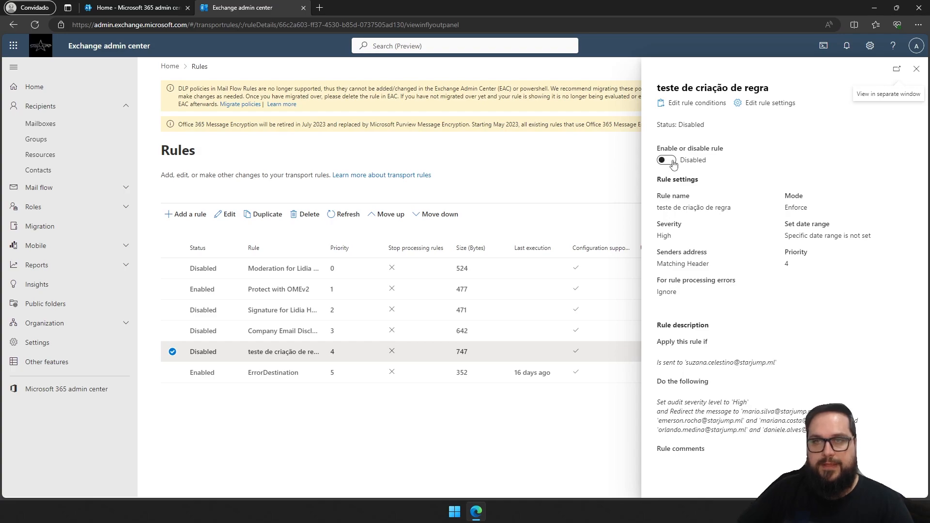
{"action": "left_click", "coordinate": [668, 161]}
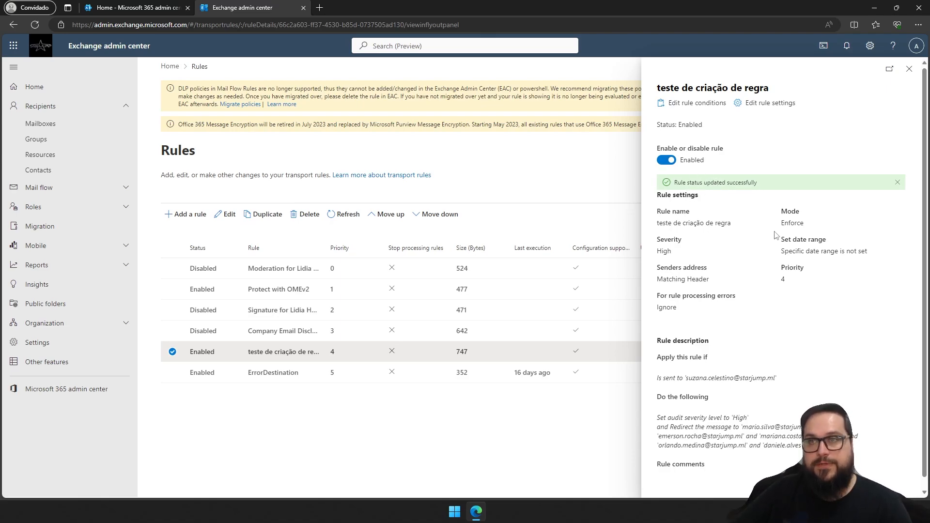
{"action": "left_click", "coordinate": [908, 73]}
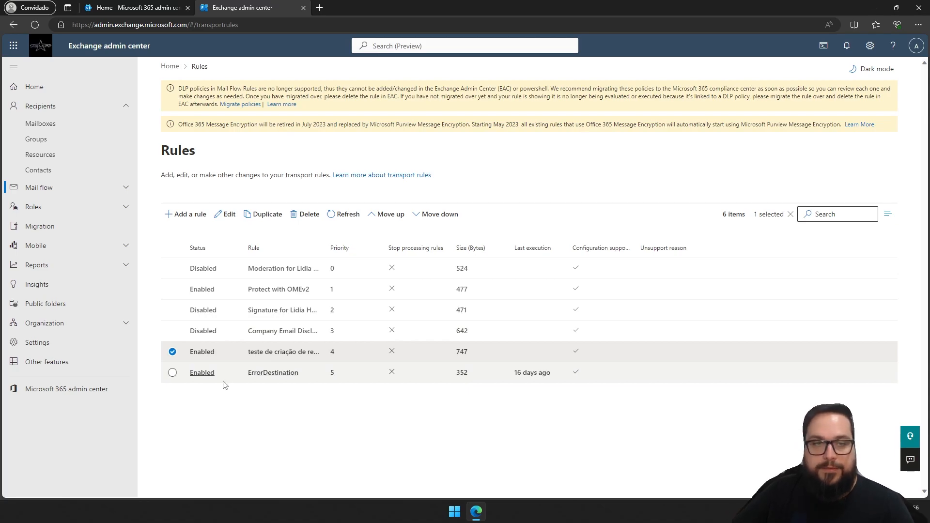
Examine the editable conditions of the rule "teste de criação de regra" and close its details without changing them
{"action": "left_click", "coordinate": [203, 351]}
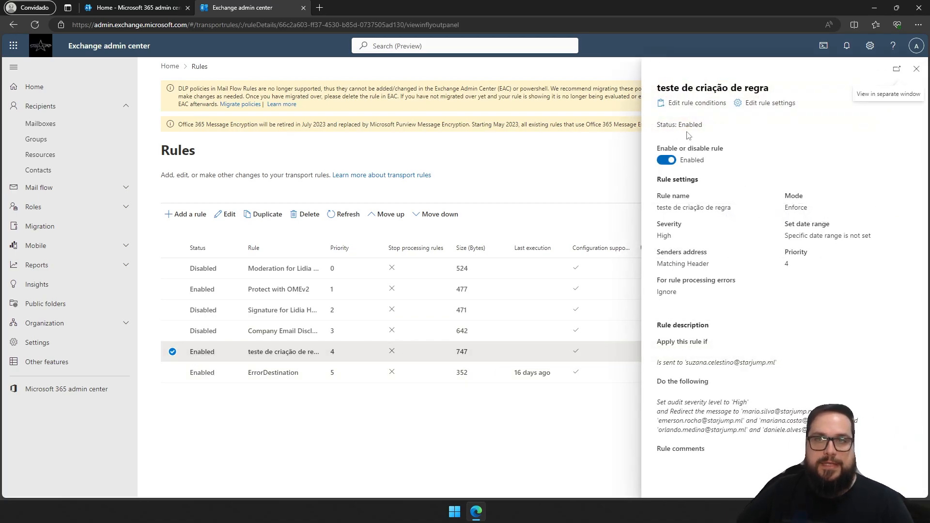
{"action": "left_click", "coordinate": [697, 103]}
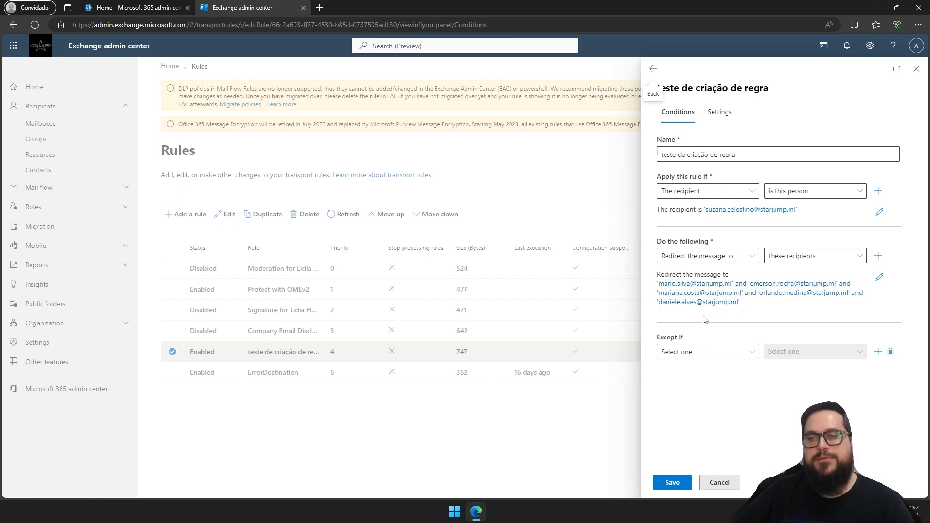
{"action": "left_click", "coordinate": [555, 173]}
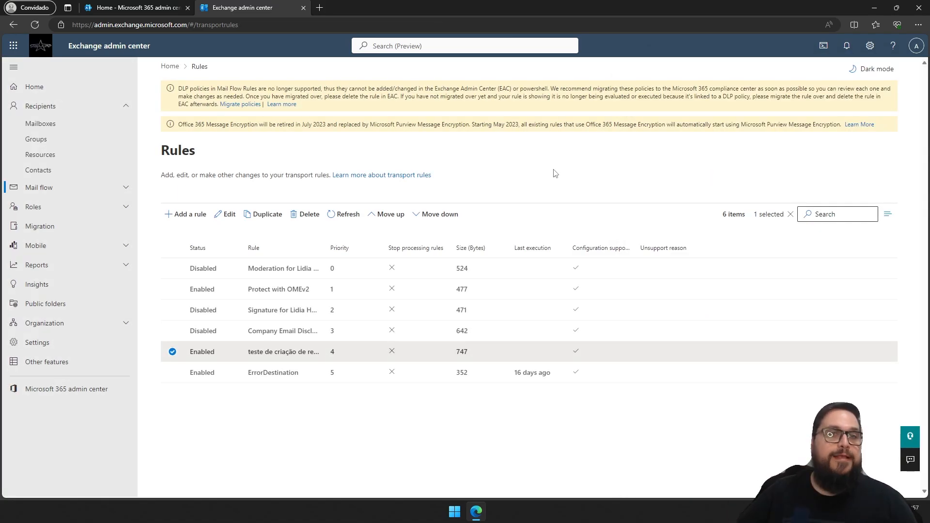